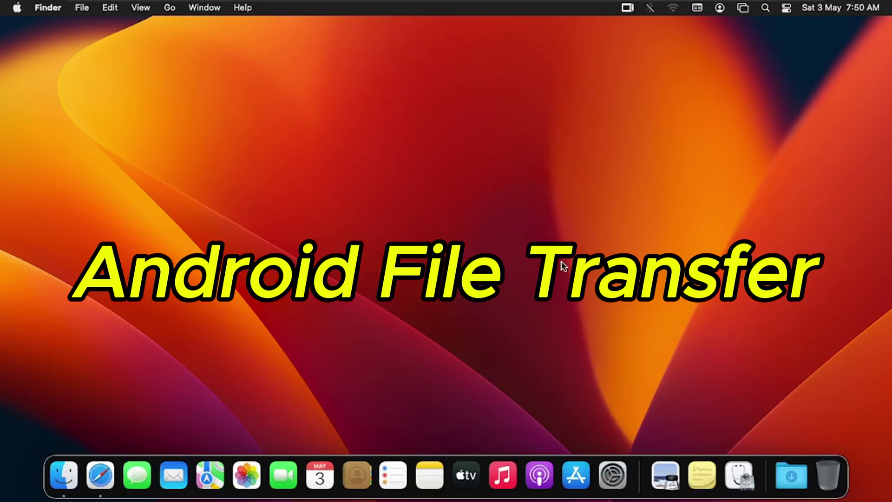
# Step: Launch Safari from the Dock
pyautogui.click(107, 481)
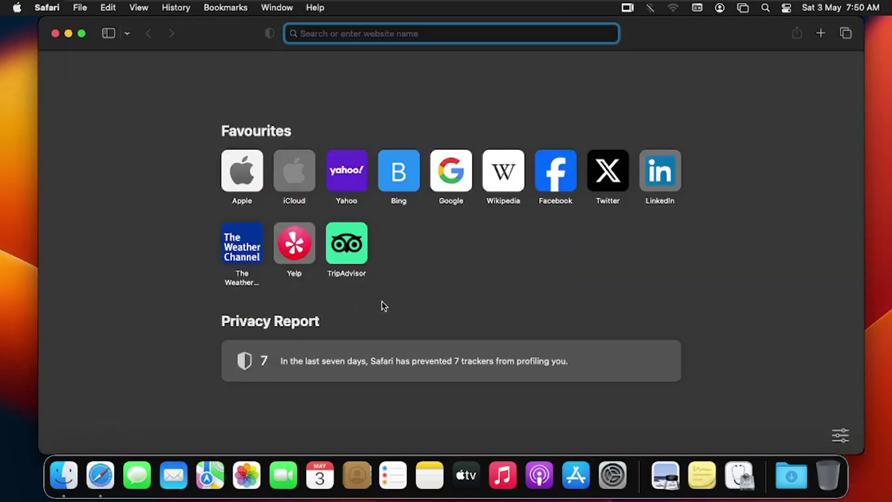
# Step: Google 'android file transfer mac' and open the android.p2hp.com Android File Transfer page
pyautogui.click(446, 186)
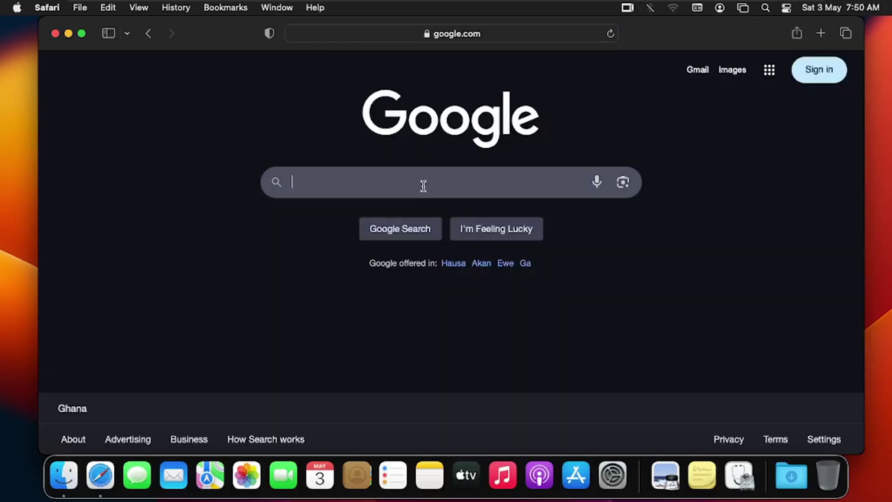
pyautogui.write('android')
pyautogui.press('BackSpace')
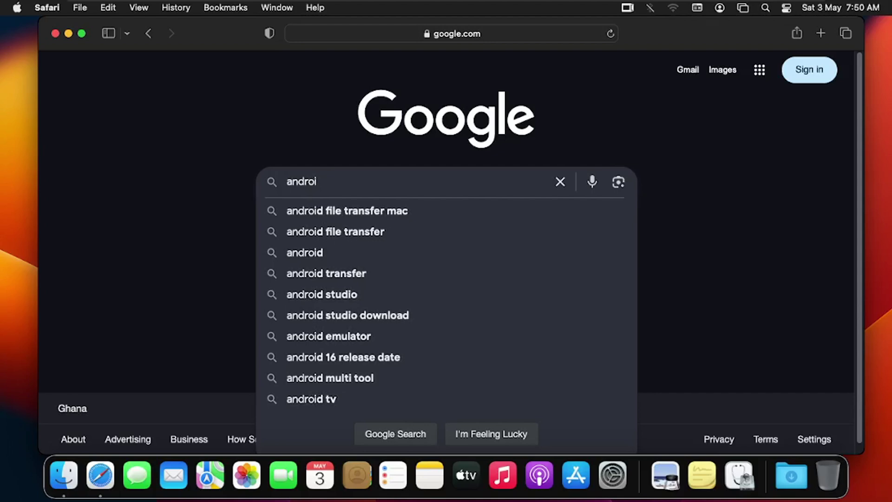
pyautogui.click(393, 213)
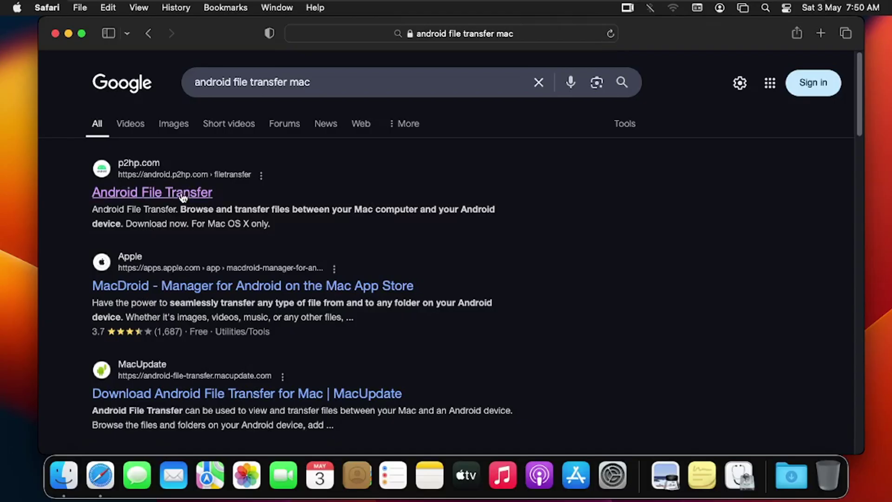
pyautogui.click(152, 196)
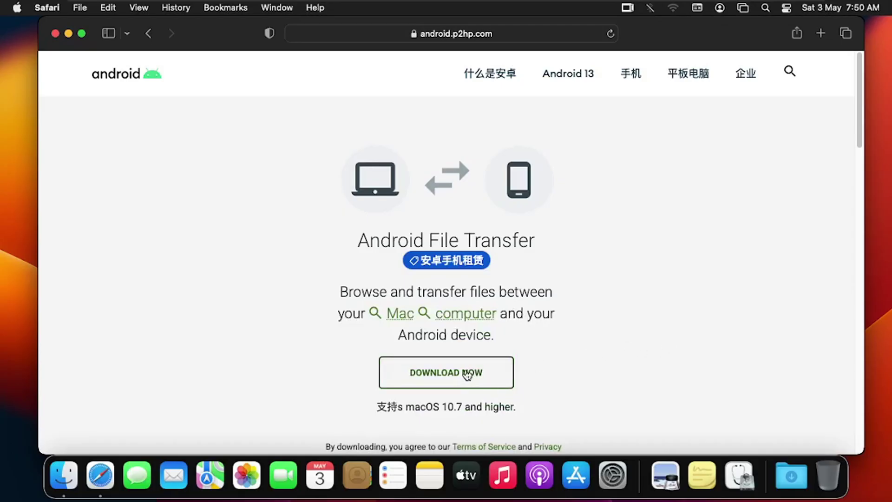
# Step: Download the Android File Transfer installer via DOWNLOAD NOW, then close Safari
pyautogui.click(467, 374)
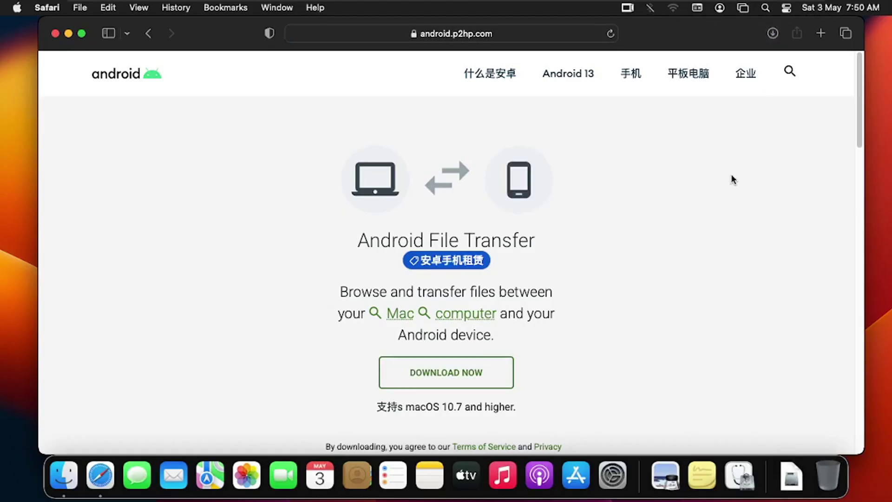
pyautogui.click(55, 34)
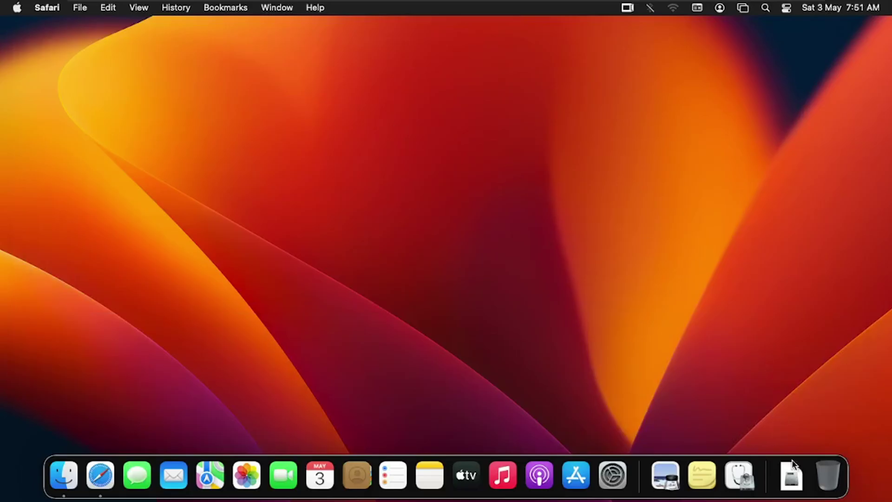
# Step: Mount AndroidFileTransfer.dmg from the Downloads stack in the Dock
pyautogui.click(794, 482)
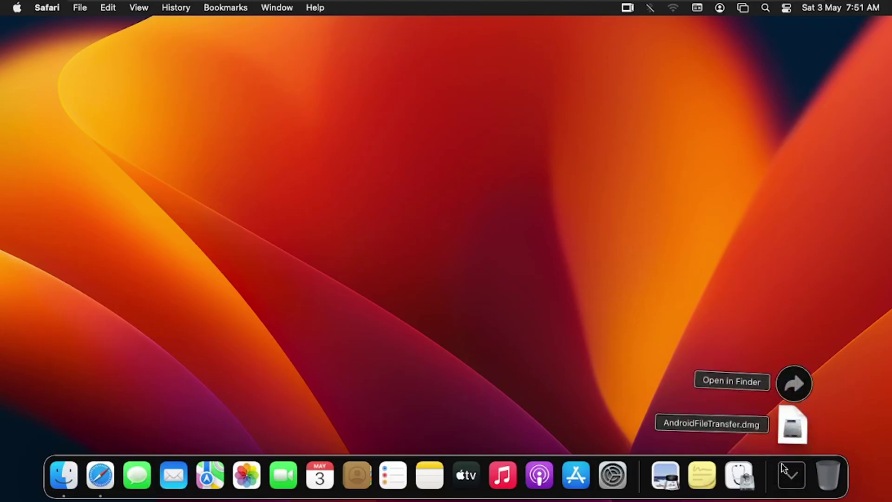
pyautogui.click(740, 426)
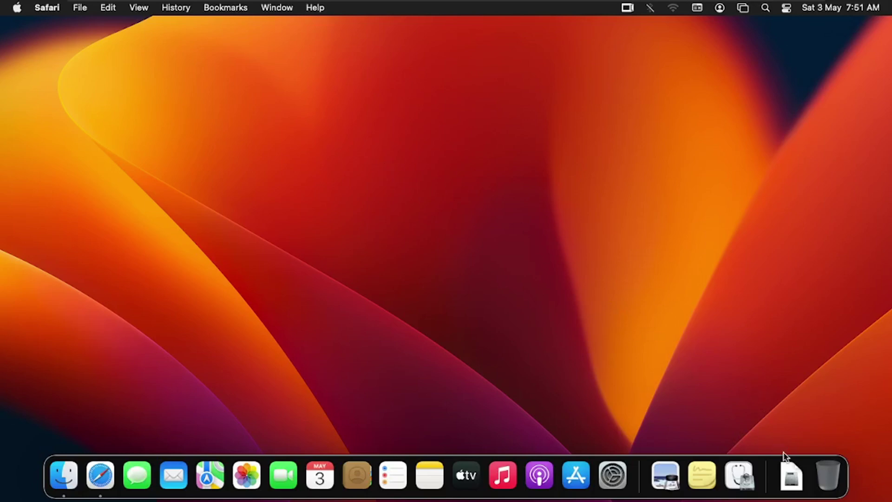
pyautogui.click(792, 477)
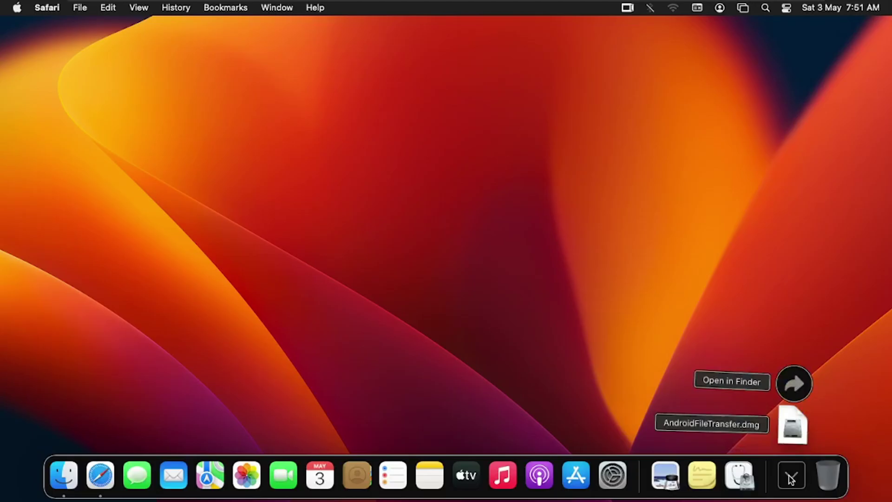
pyautogui.click(787, 423)
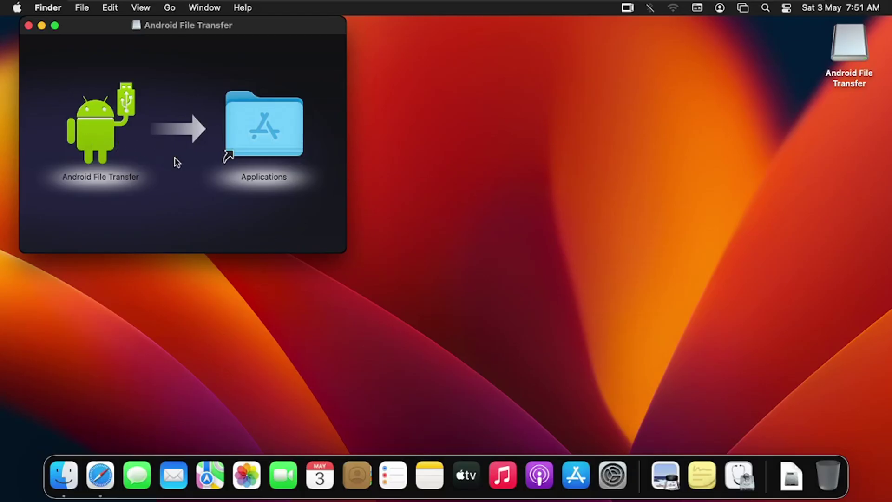
# Step: Copy Android File Transfer from the disk image into the Applications folder
pyautogui.click(255, 136)
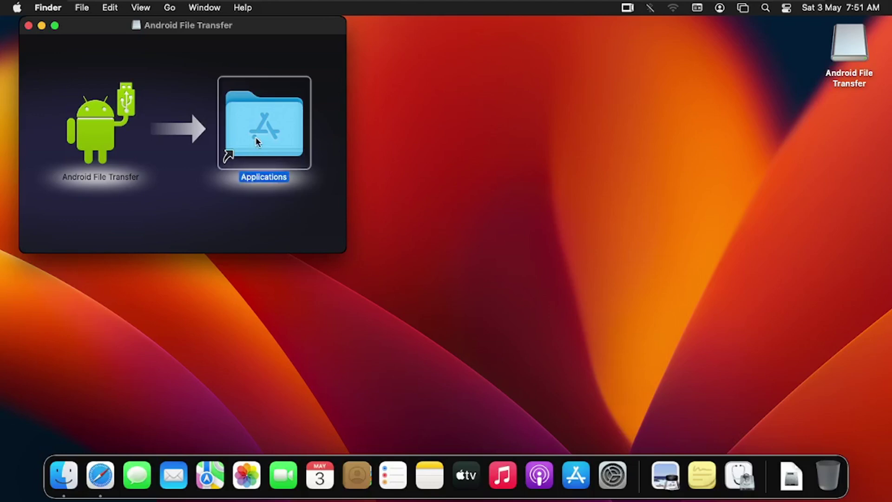
pyautogui.doubleClick(256, 136)
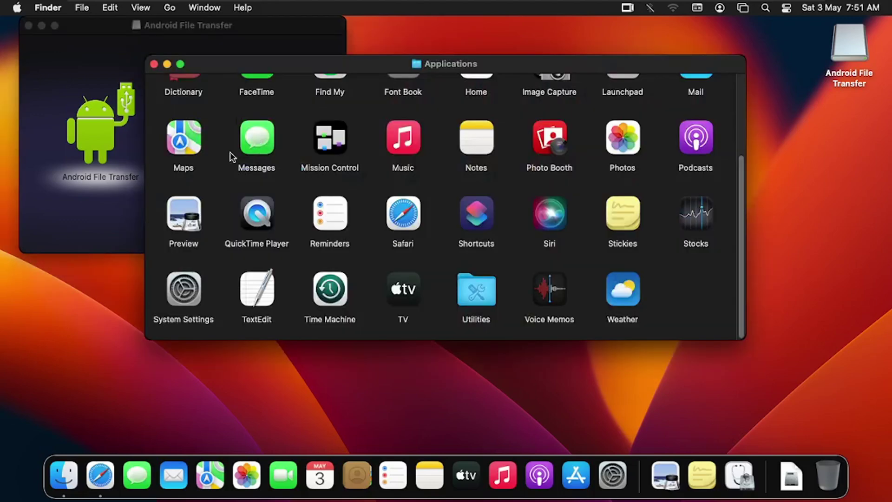
pyautogui.moveTo(342, 67); pyautogui.dragTo(460, 95)
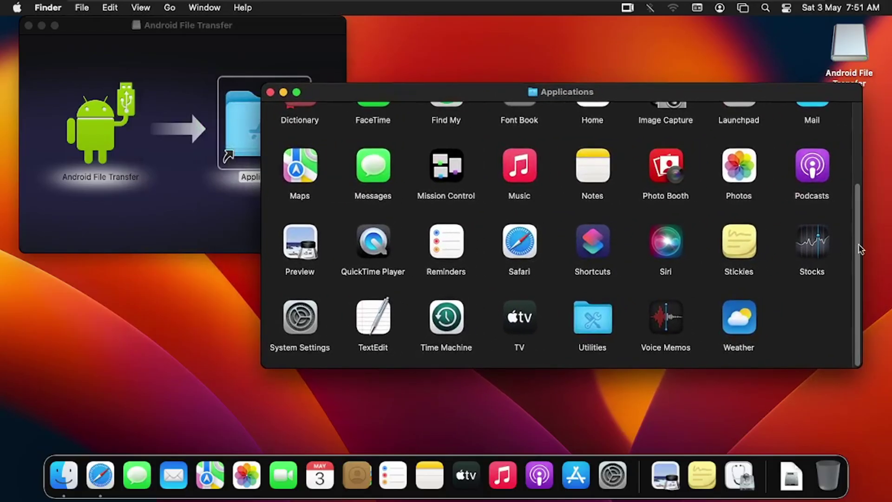
pyautogui.moveTo(859, 249); pyautogui.dragTo(857, 154)
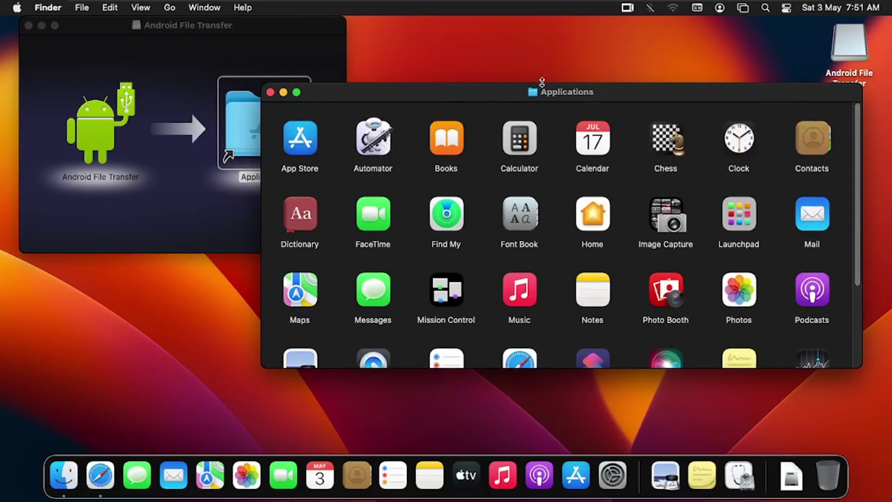
pyautogui.moveTo(508, 96); pyautogui.dragTo(547, 114)
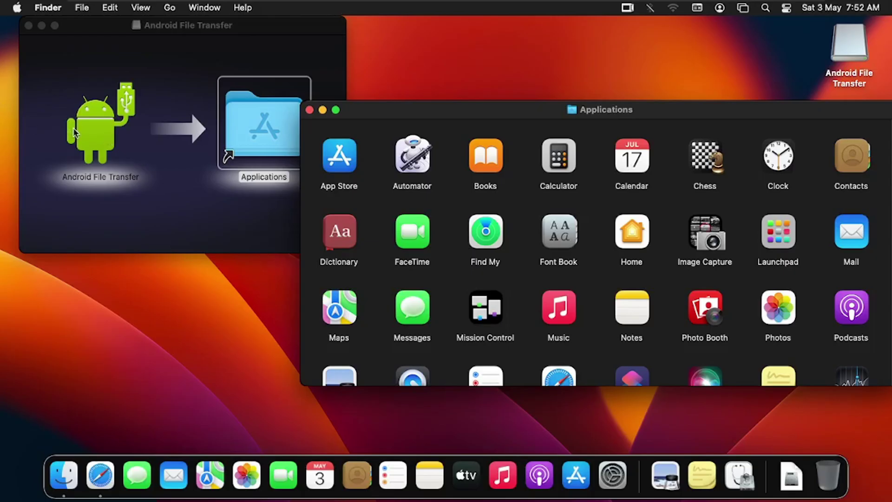
pyautogui.moveTo(74, 127); pyautogui.dragTo(446, 166)
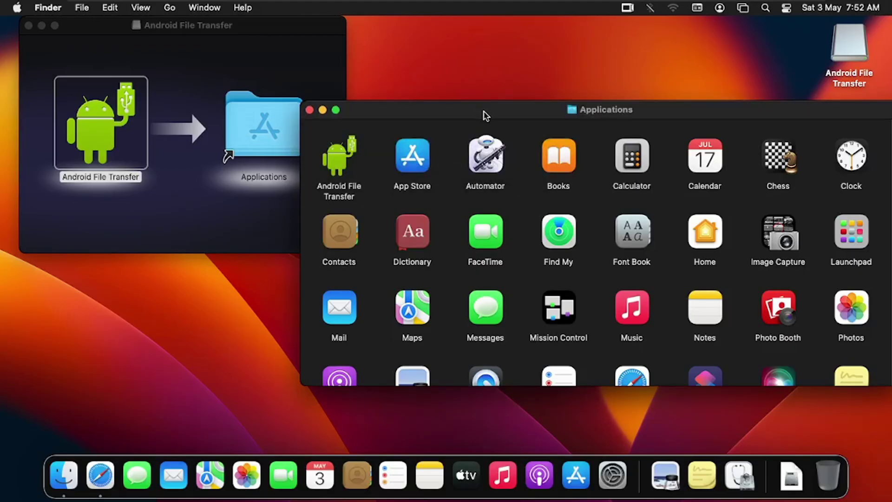
# Step: Close the installer disk-image window and launch Android File Transfer from Applications
pyautogui.moveTo(483, 115); pyautogui.dragTo(378, 109)
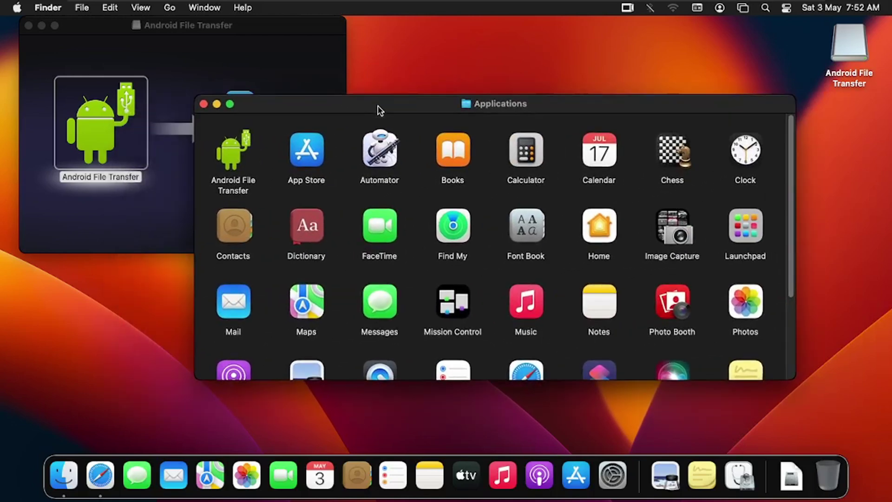
pyautogui.click(29, 26)
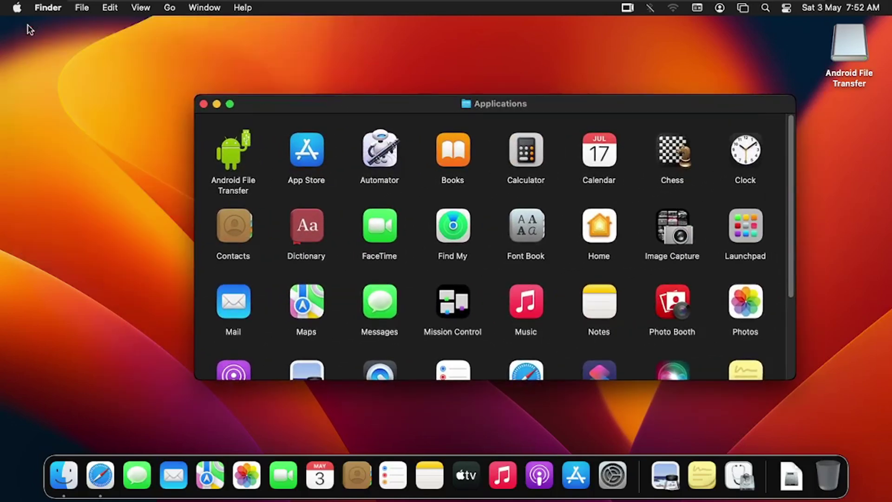
pyautogui.doubleClick(233, 164)
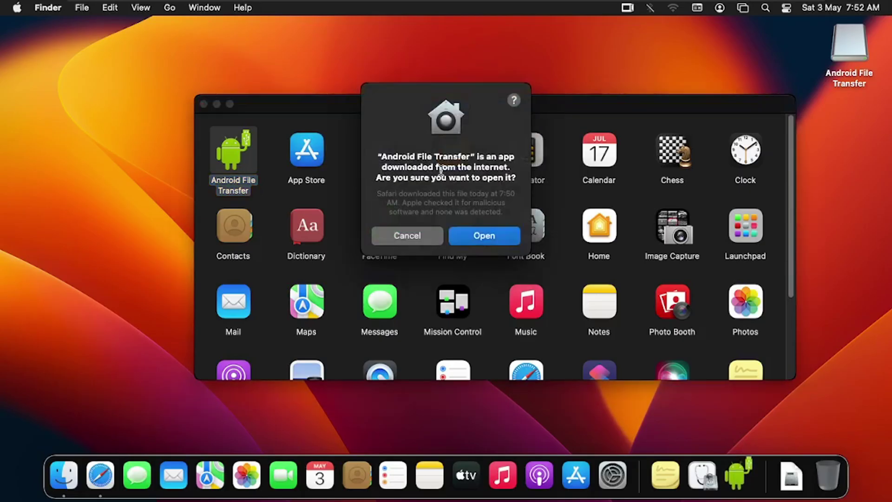
# Step: Approve opening the downloaded app, dismiss the storage-access alert, then close the phone's file window
pyautogui.click(491, 238)
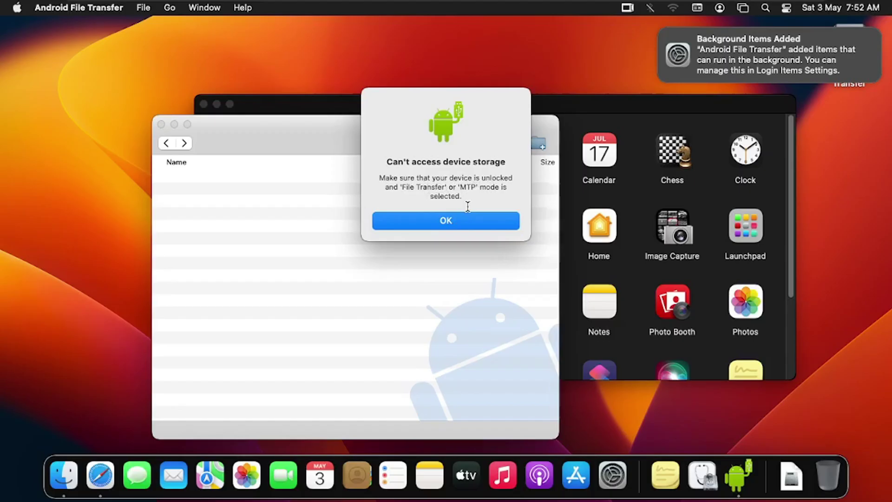
pyautogui.click(444, 224)
pyautogui.moveTo(722, 70)
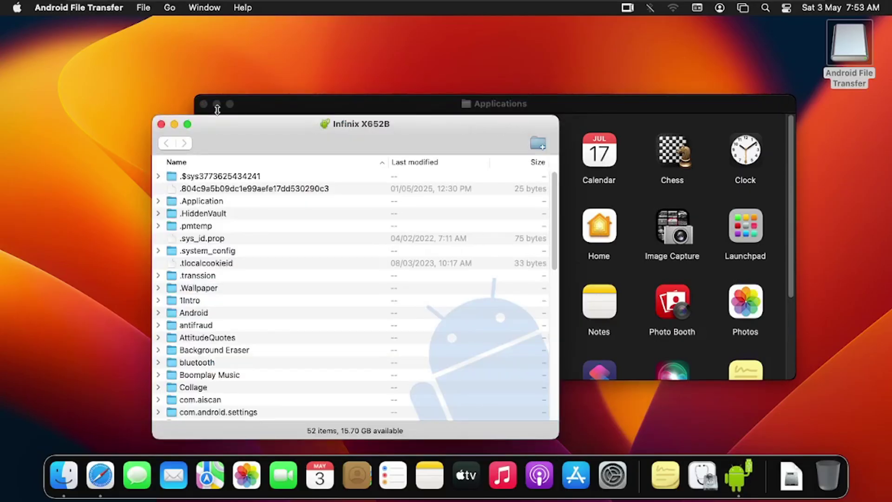
pyautogui.click(160, 125)
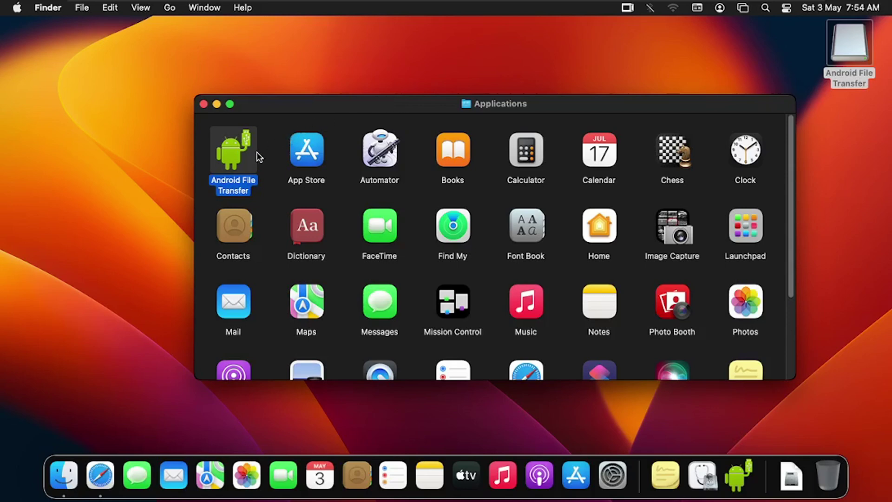
# Step: Relaunch Android File Transfer, close the Finder Applications window, and open the .HiddenVault folder
pyautogui.doubleClick(242, 170)
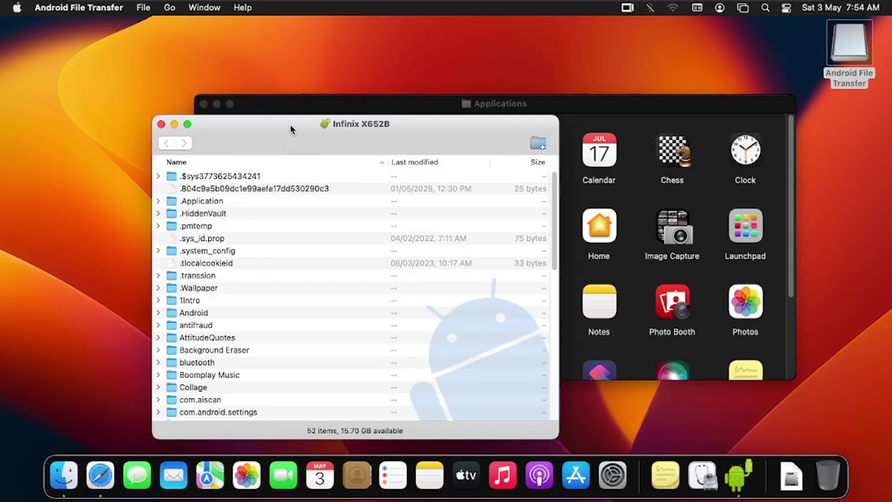
pyautogui.moveTo(288, 123); pyautogui.dragTo(575, 86)
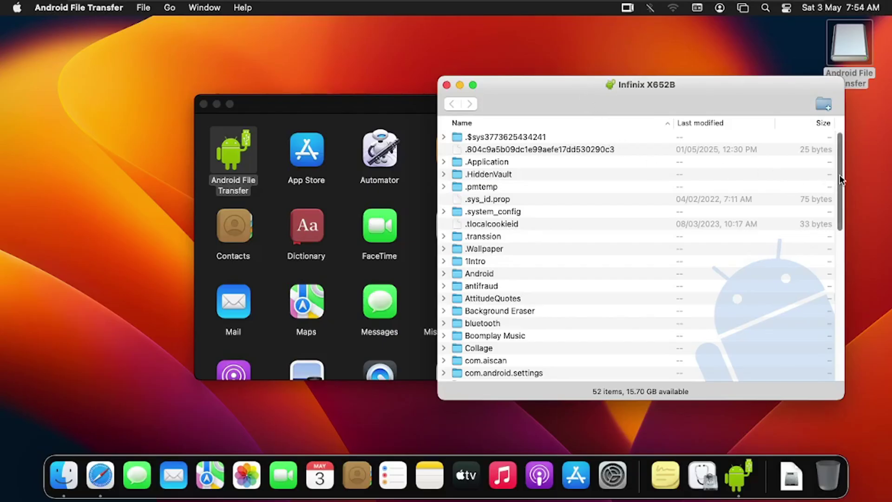
pyautogui.moveTo(840, 175); pyautogui.dragTo(842, 271)
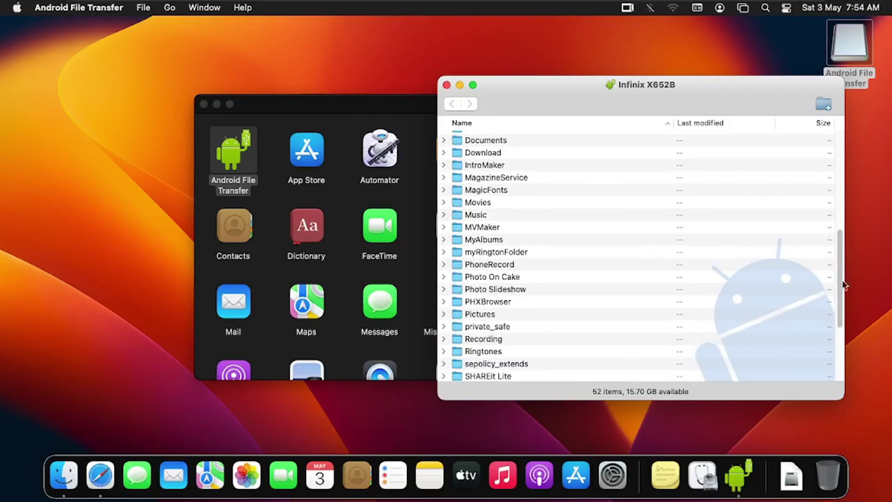
pyautogui.moveTo(840, 278); pyautogui.dragTo(843, 181)
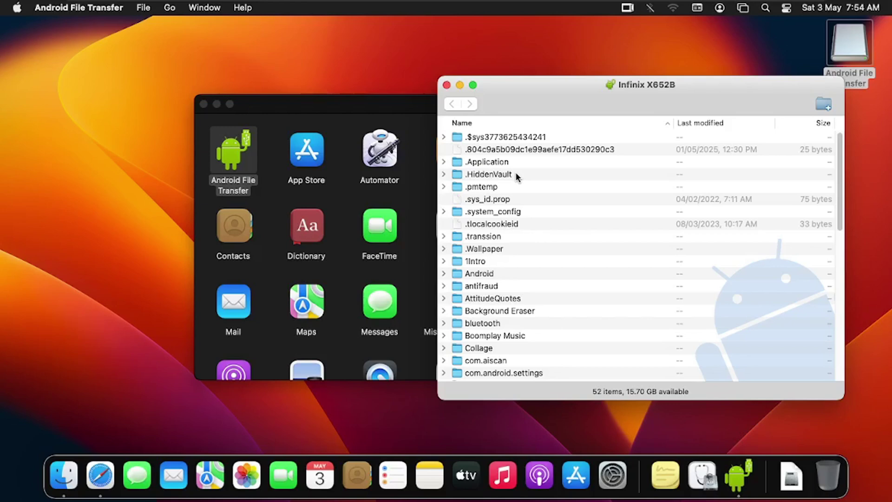
pyautogui.click(285, 103)
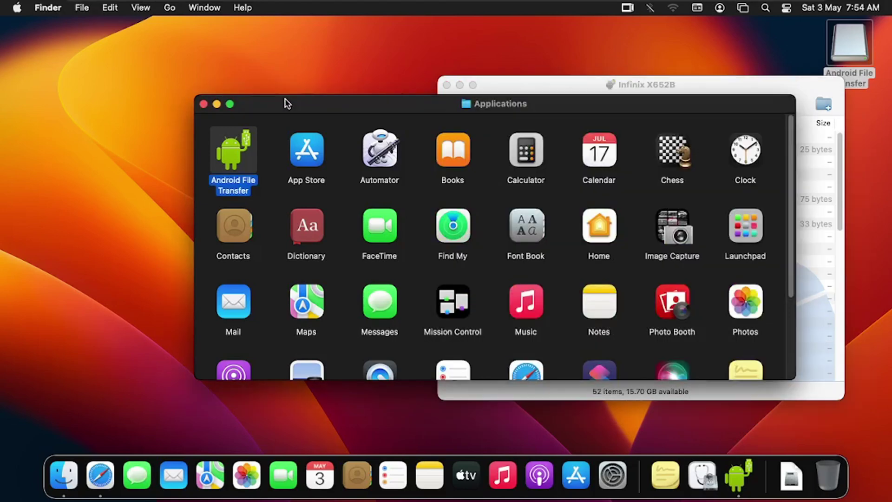
pyautogui.click(204, 104)
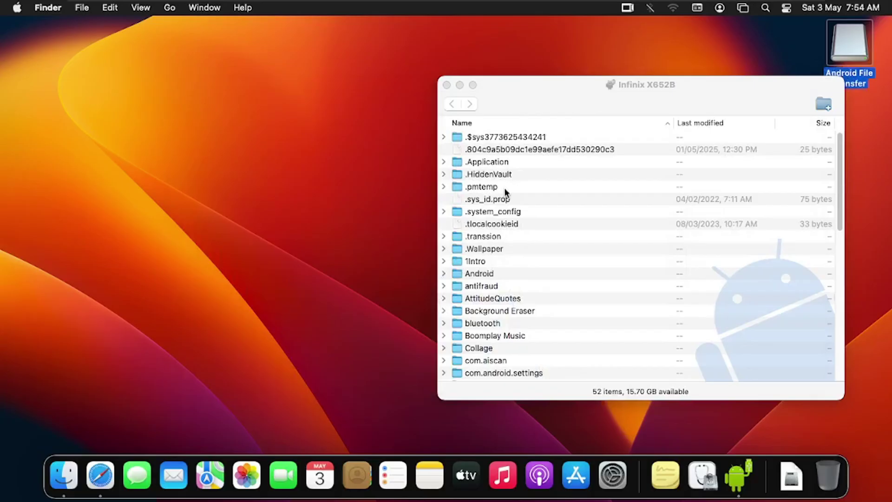
pyautogui.doubleClick(504, 176)
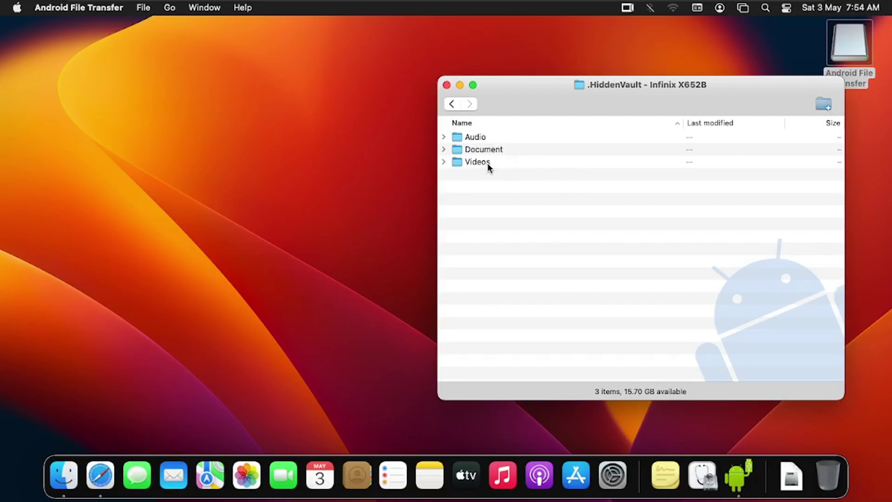
# Step: Open the phone's Audio folder and copy the Michael Jackson MP3 onto the desktop
pyautogui.doubleClick(476, 139)
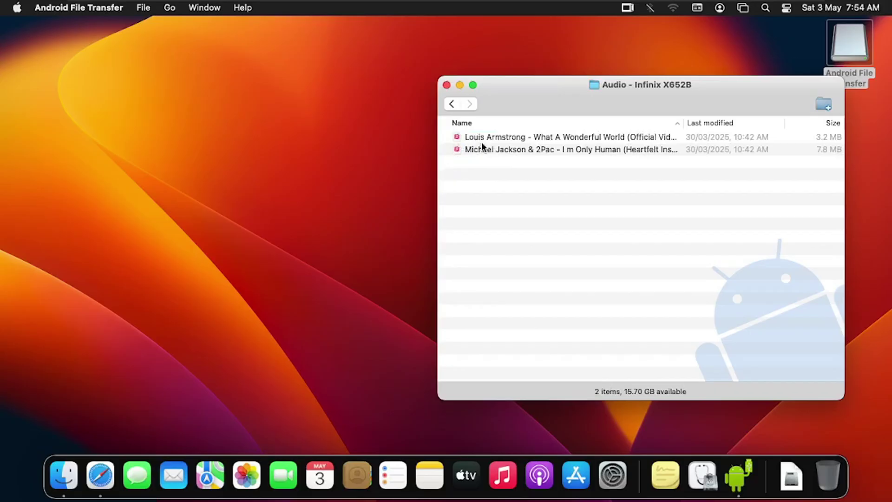
pyautogui.click(498, 150)
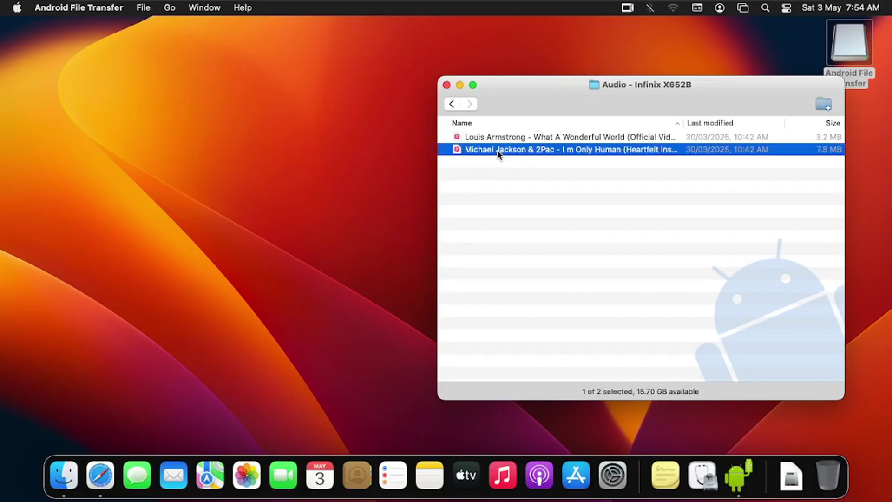
pyautogui.moveTo(497, 150); pyautogui.dragTo(194, 161)
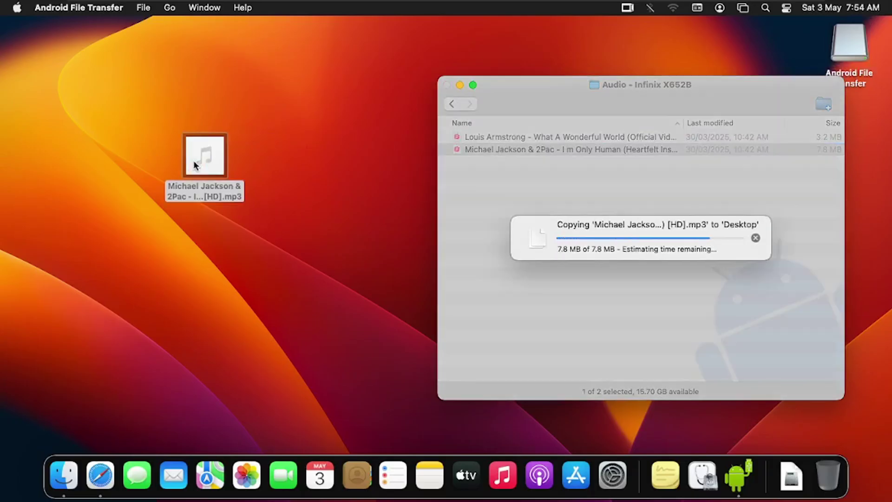
pyautogui.moveTo(196, 161); pyautogui.dragTo(107, 146)
pyautogui.click(234, 147)
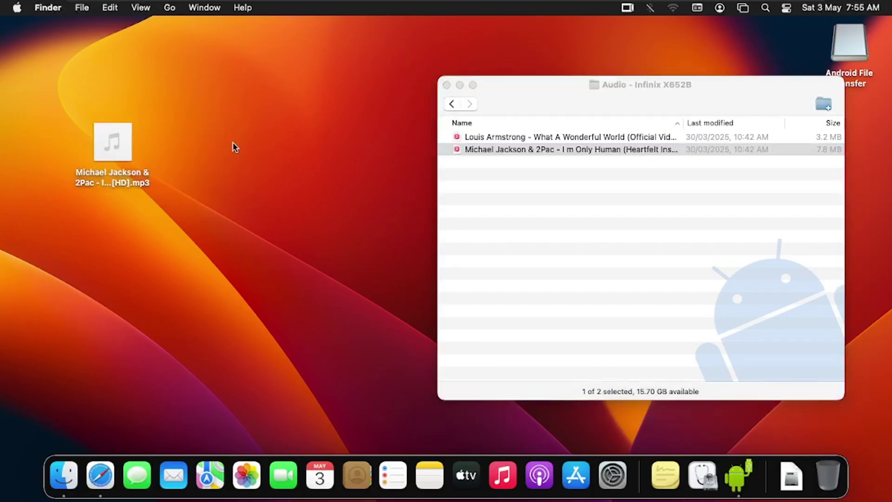
# Step: Copy the Louis Armstrong MP3 onto the desktop and play it to check it
pyautogui.click(471, 139)
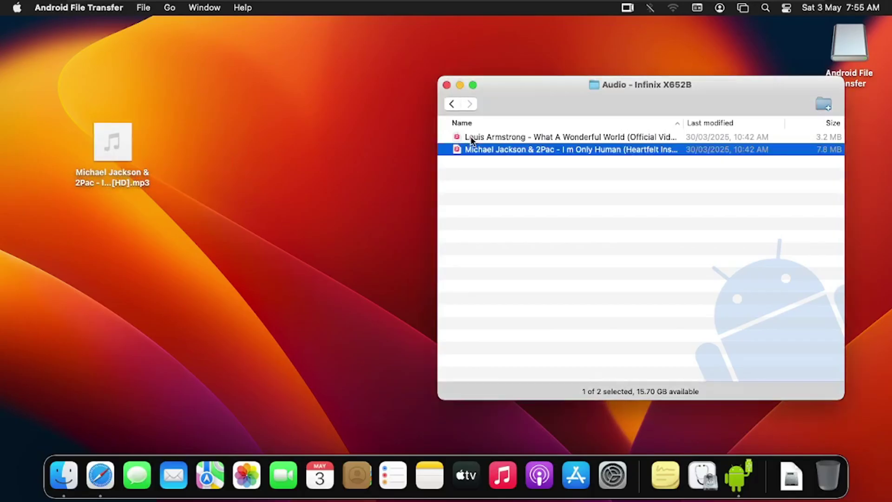
pyautogui.click(472, 137)
pyautogui.moveTo(470, 136); pyautogui.dragTo(103, 283)
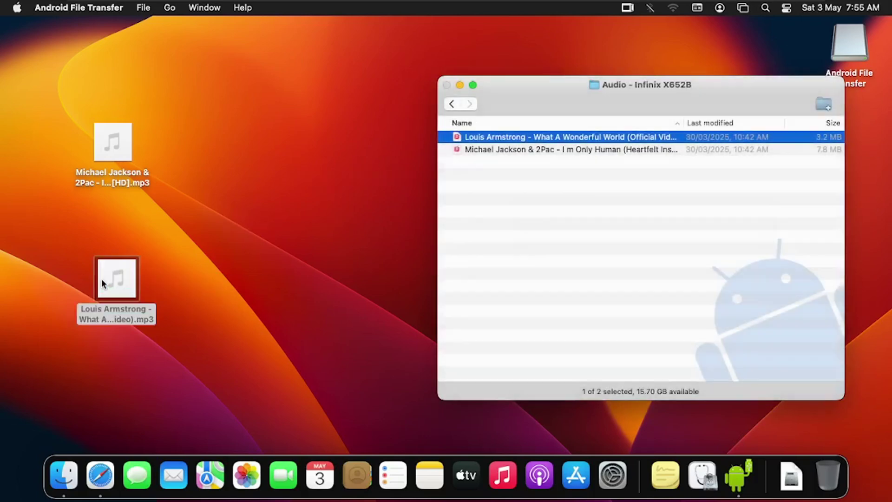
pyautogui.click(199, 260)
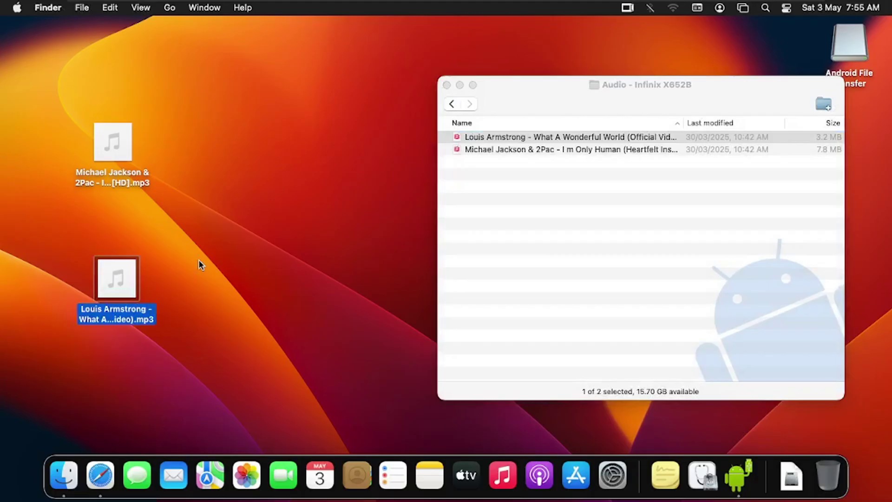
pyautogui.press('Up')
pyautogui.press('super+o')
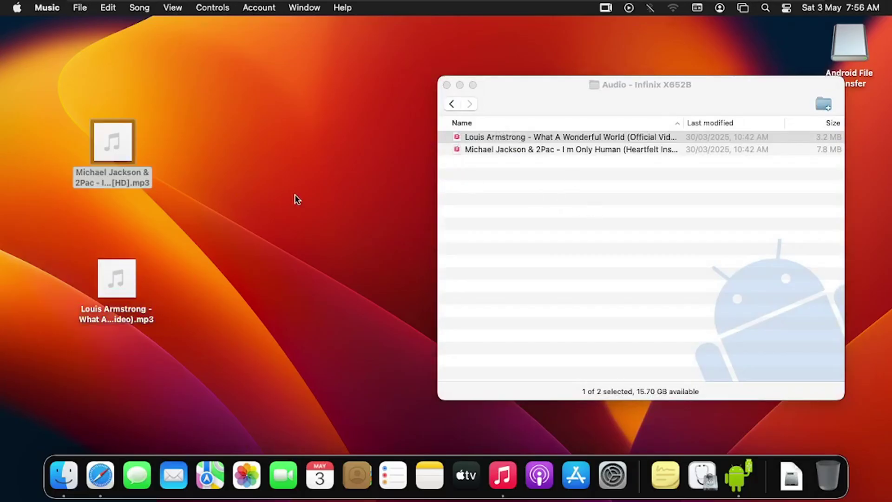
pyautogui.press('super+Tab')
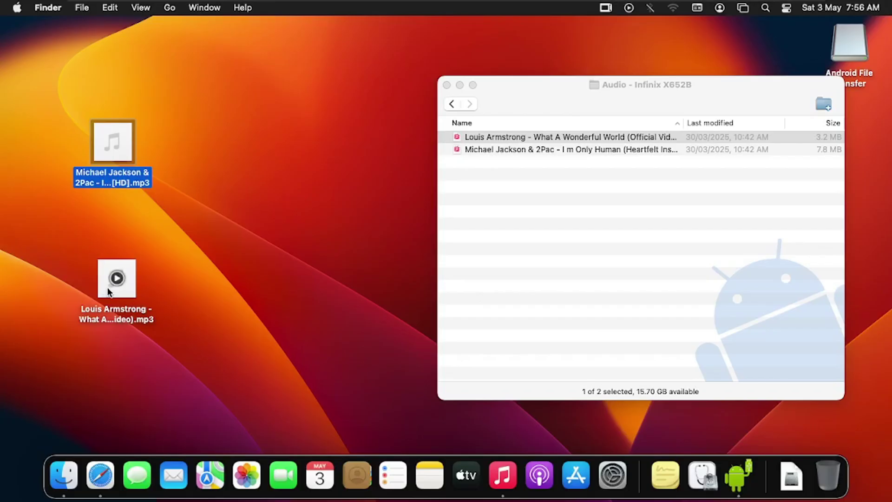
# Step: Create a new folder named MAC inside the phone's .HiddenVault folder
pyautogui.click(451, 104)
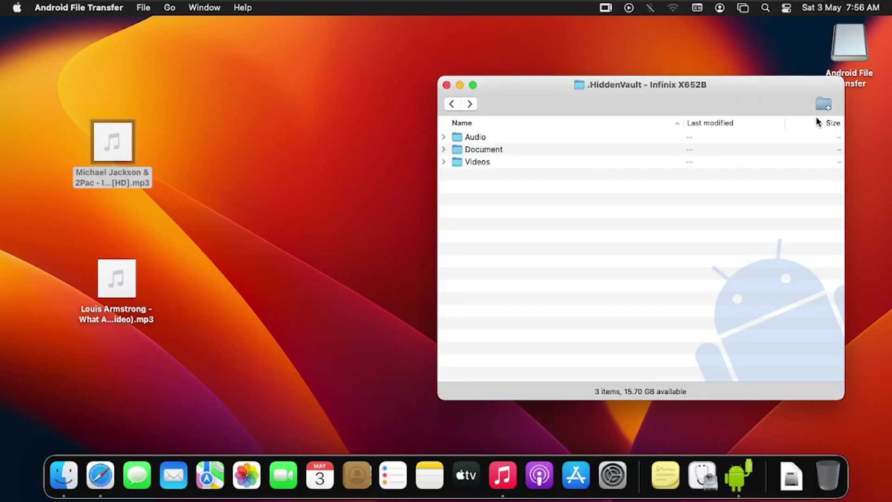
pyautogui.click(823, 104)
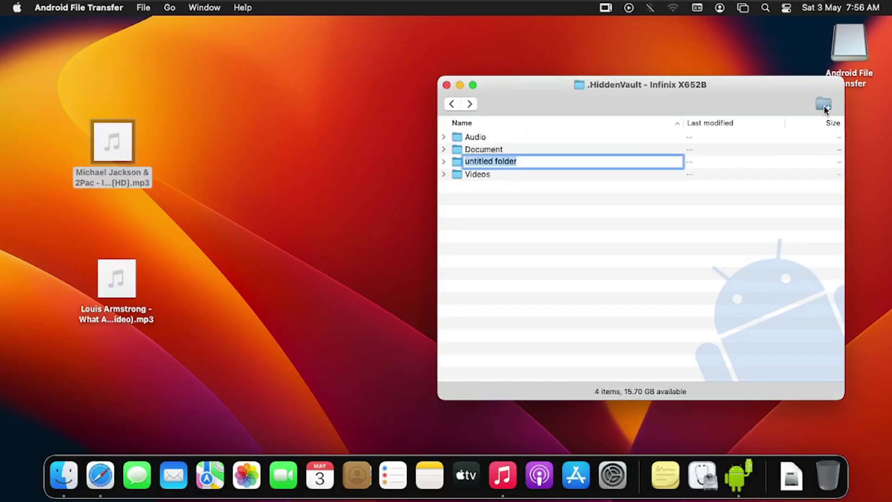
pyautogui.write('MAC')
pyautogui.press('Return')
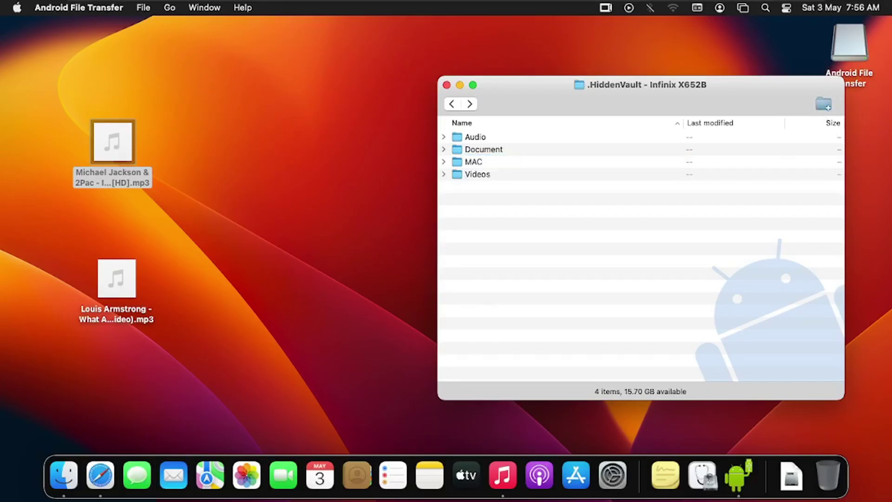
# Step: Copy the Michael Jackson and Louis Armstrong MP3s from the desktop into MAC
pyautogui.doubleClick(481, 163)
pyautogui.moveTo(108, 157)
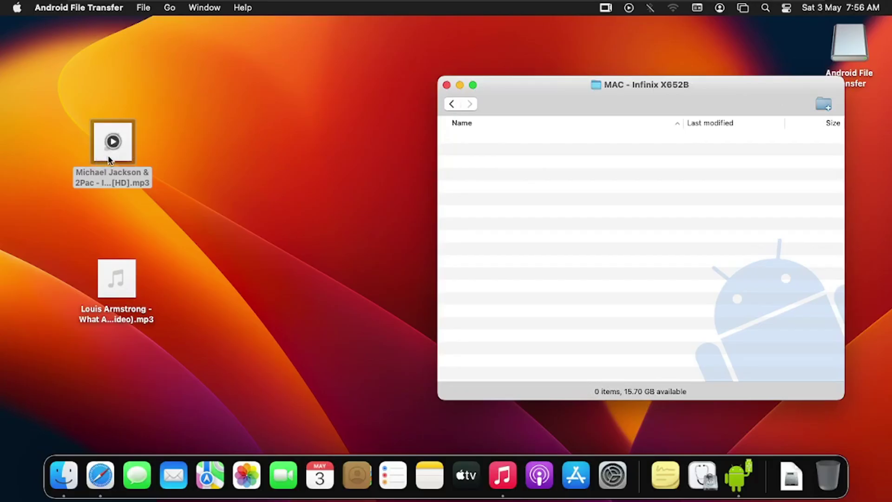
pyautogui.moveTo(113, 161); pyautogui.dragTo(544, 200)
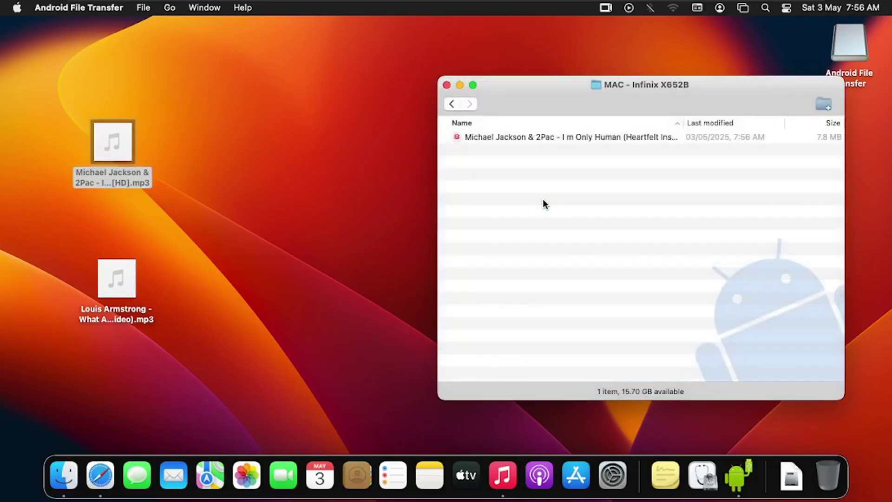
pyautogui.press('super+Tab')
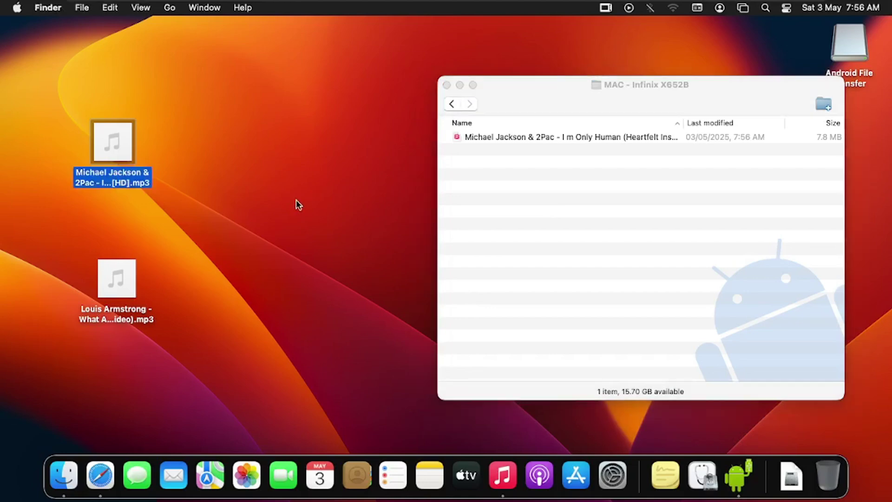
pyautogui.click(117, 279)
pyautogui.moveTo(116, 292); pyautogui.dragTo(553, 211)
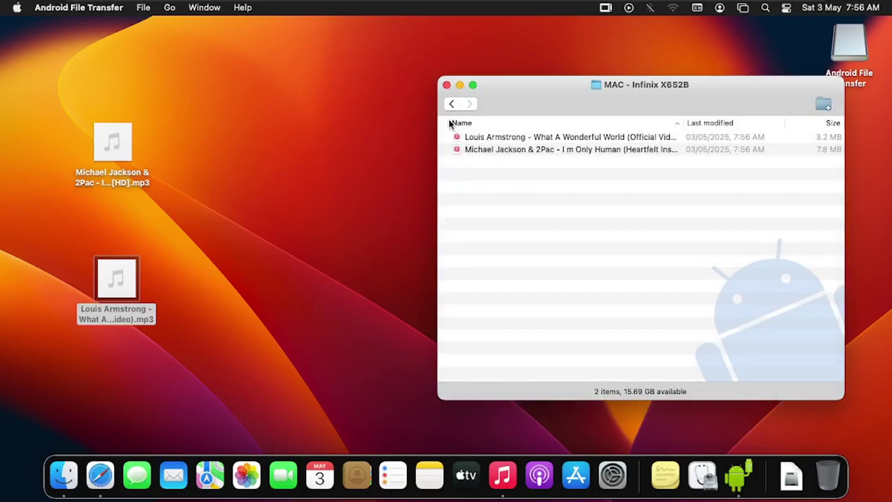
pyautogui.click(452, 106)
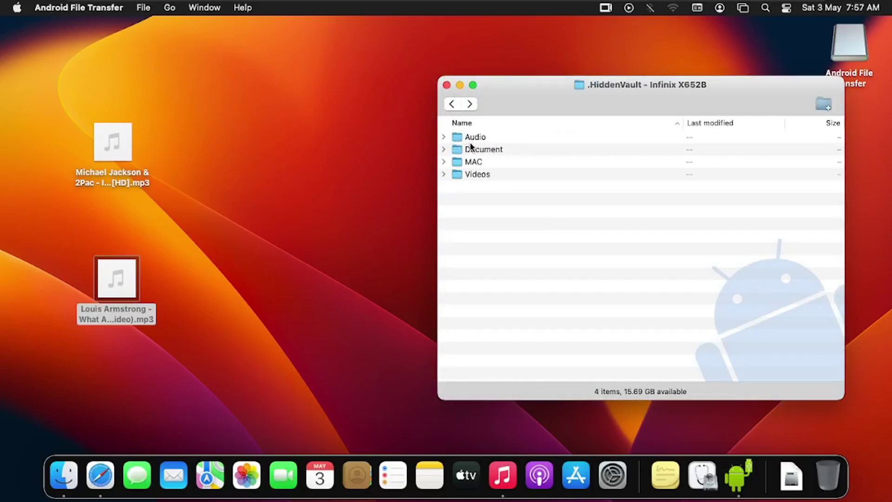